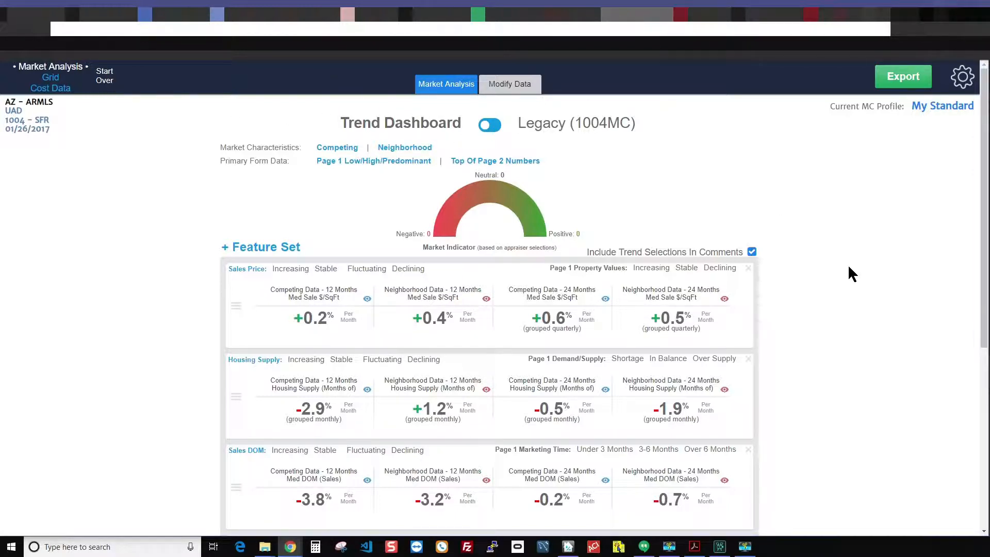
- Open the comments from the Housing Supply row and review the Housing Supply section
{"action": "mouse_move", "coordinate": [721, 290]}
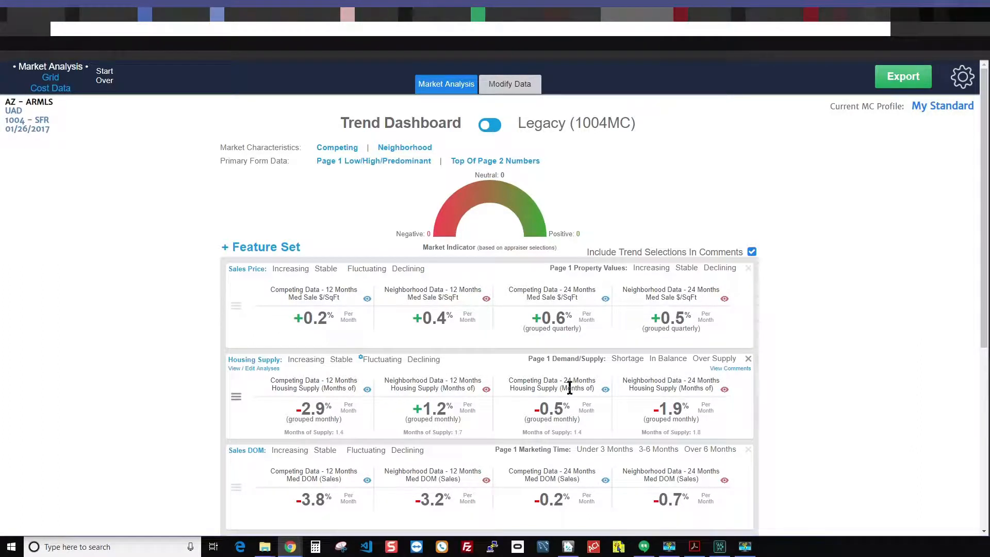
{"action": "left_click", "coordinate": [732, 368]}
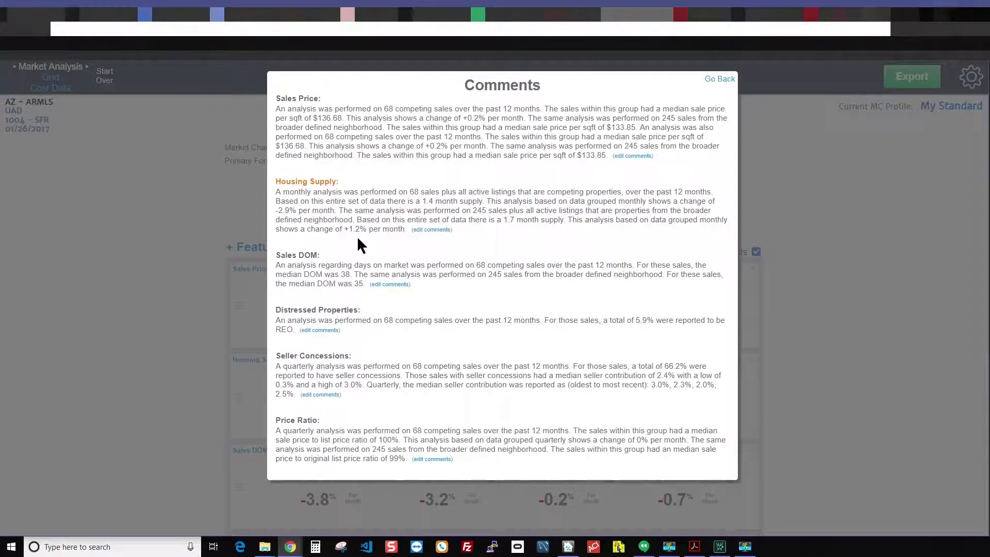
{"action": "left_click_drag", "start_coordinate": [276, 179], "coordinate": [351, 180]}
{"action": "left_click", "coordinate": [348, 182]}
{"action": "left_click_drag", "start_coordinate": [277, 181], "coordinate": [345, 184]}
{"action": "left_click", "coordinate": [348, 181]}
- Open the Housing Supply widget screen from its comment's edit link, view it, and return to the Trend Dashboard
{"action": "left_click", "coordinate": [434, 230]}
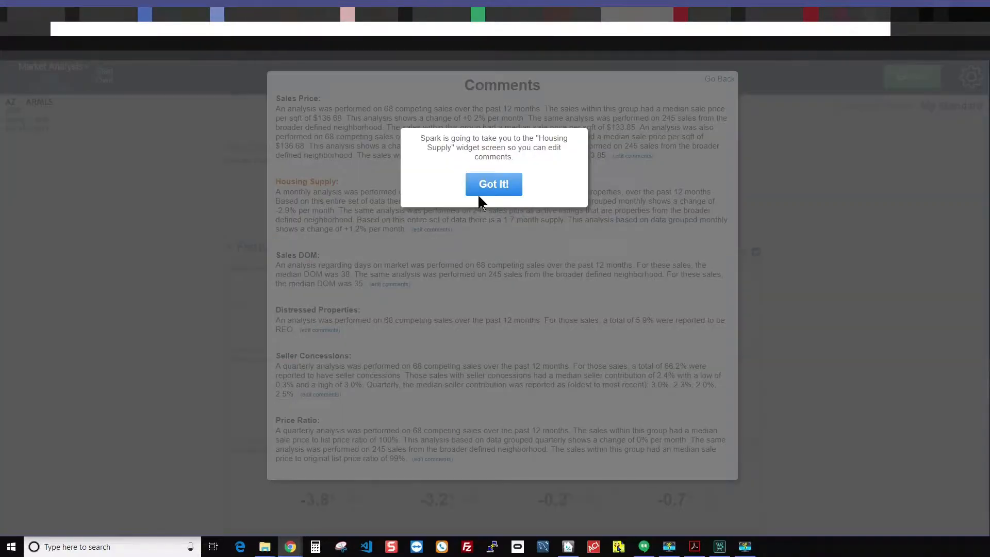
{"action": "left_click", "coordinate": [492, 186]}
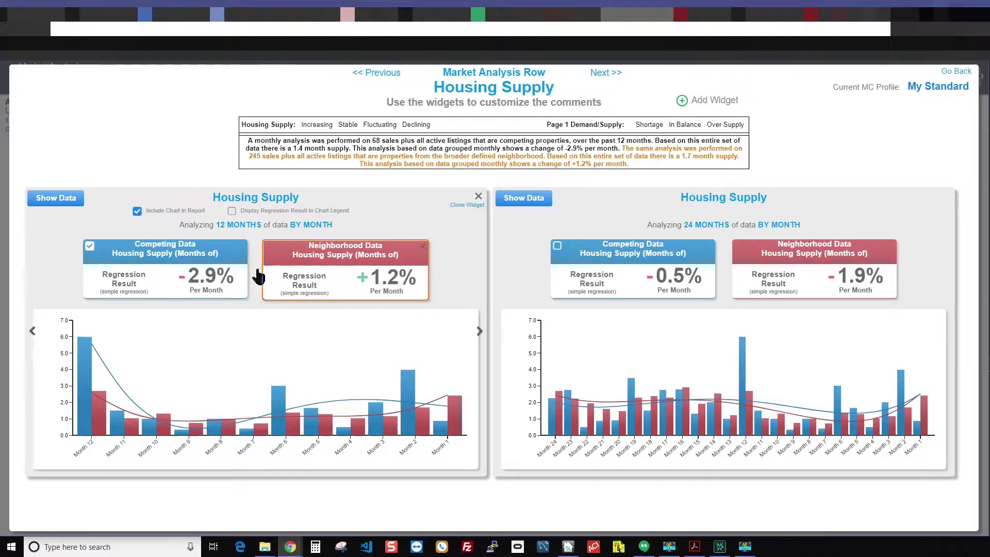
{"action": "left_click", "coordinate": [954, 72]}
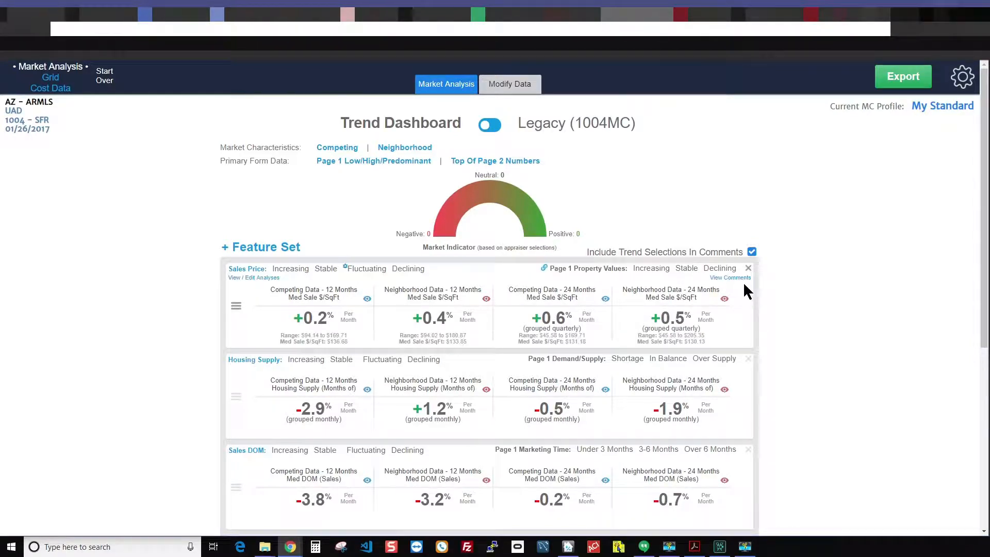
- View the Sales Price row's comments and its analyses screen, leaving that screen without saving the layout changes
{"action": "left_click", "coordinate": [728, 278]}
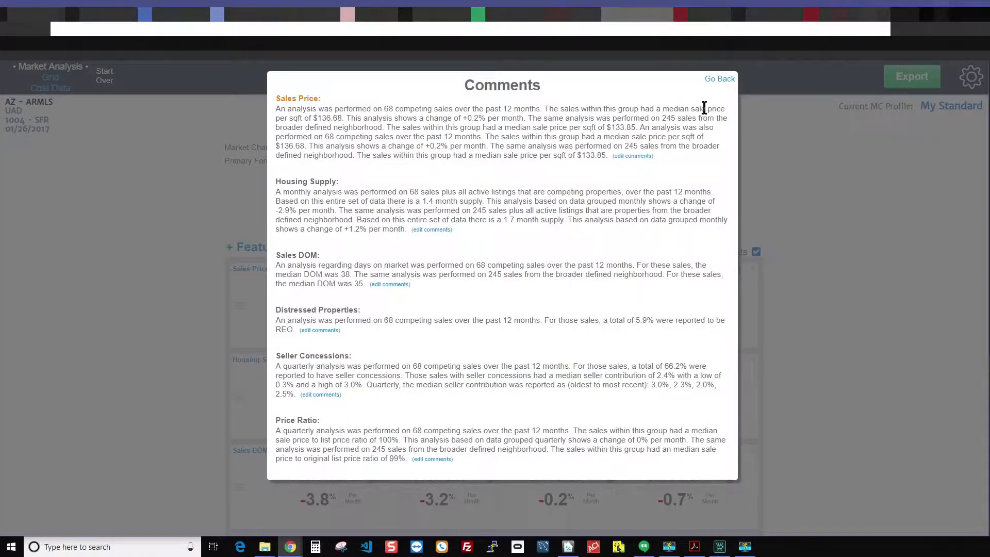
{"action": "left_click", "coordinate": [727, 80]}
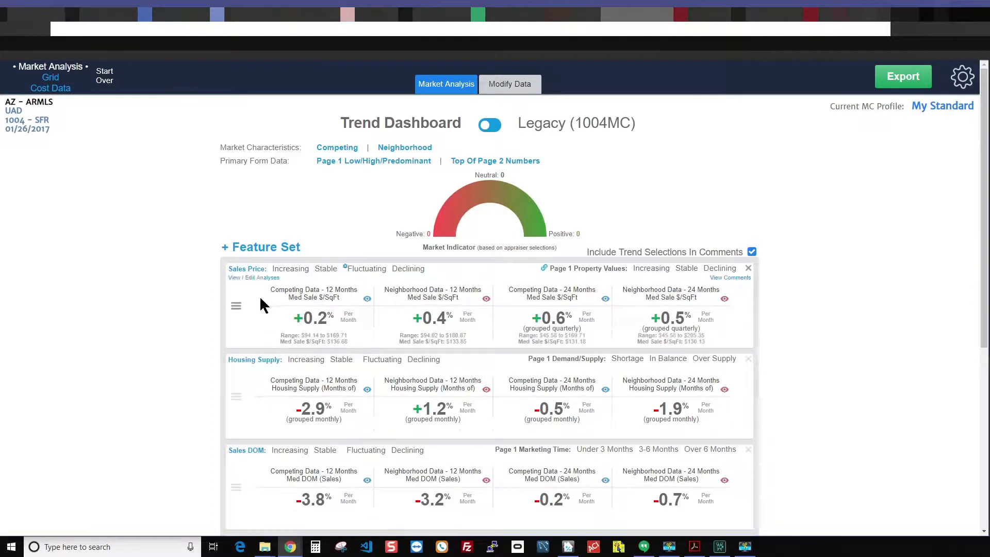
{"action": "left_click", "coordinate": [246, 279]}
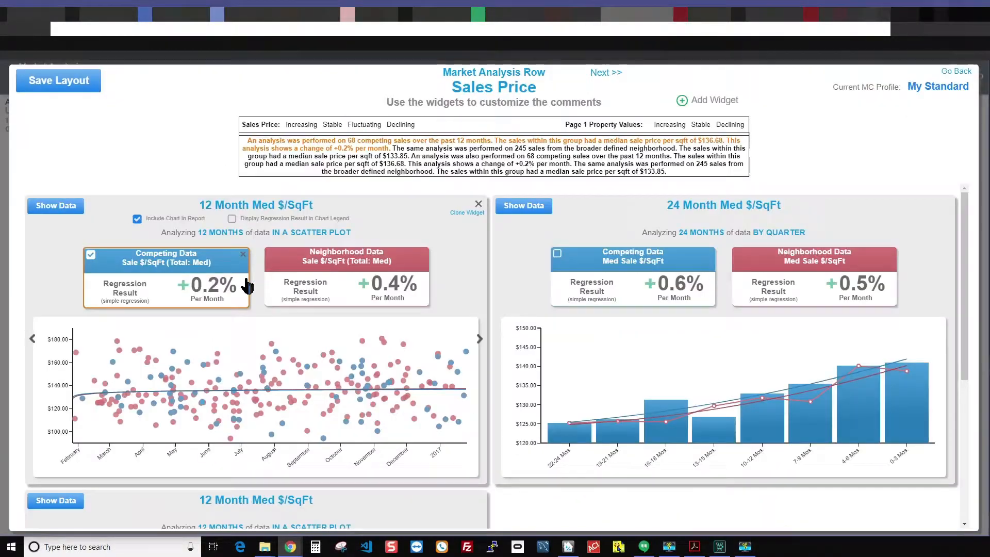
{"action": "left_click", "coordinate": [947, 72]}
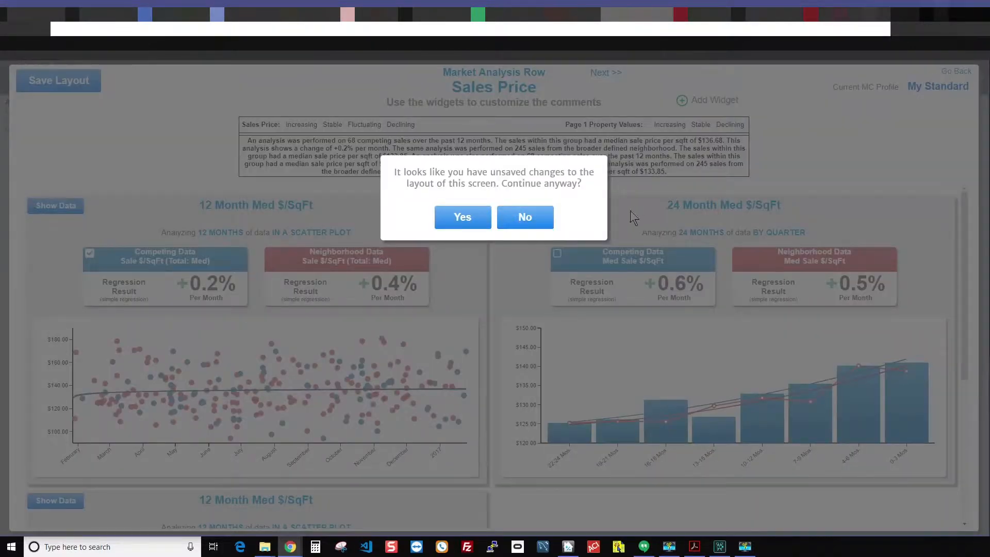
{"action": "left_click", "coordinate": [463, 218]}
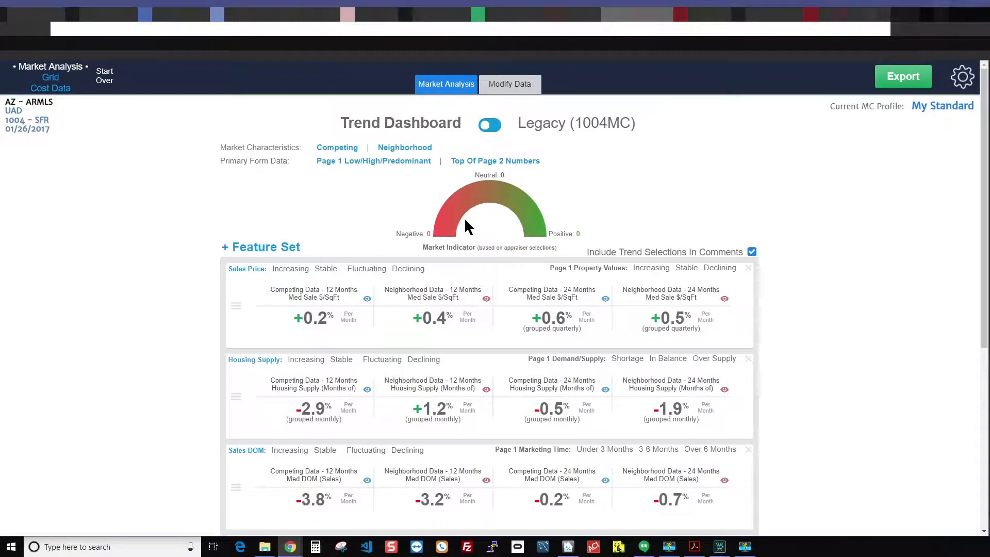
{"action": "mouse_move", "coordinate": [355, 278]}
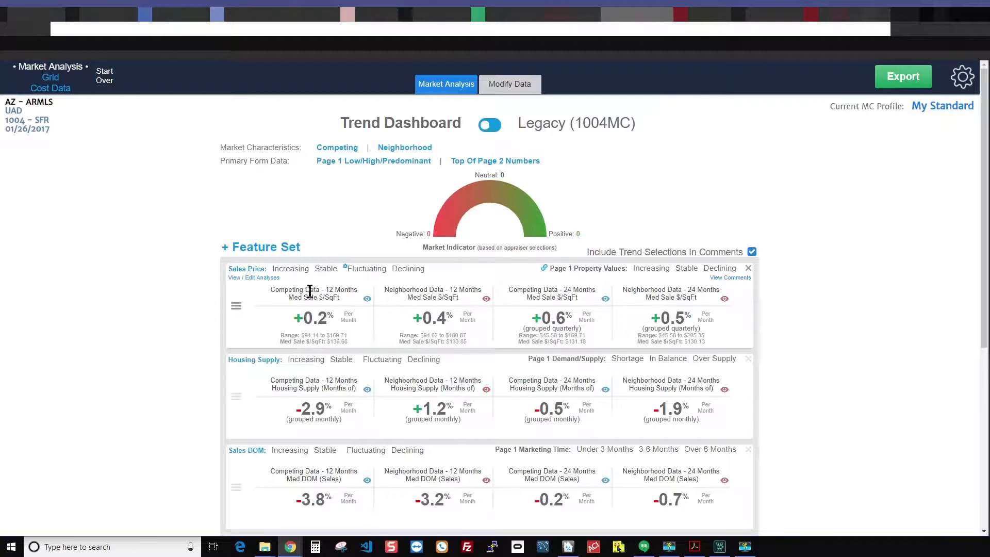
{"action": "left_click", "coordinate": [262, 279]}
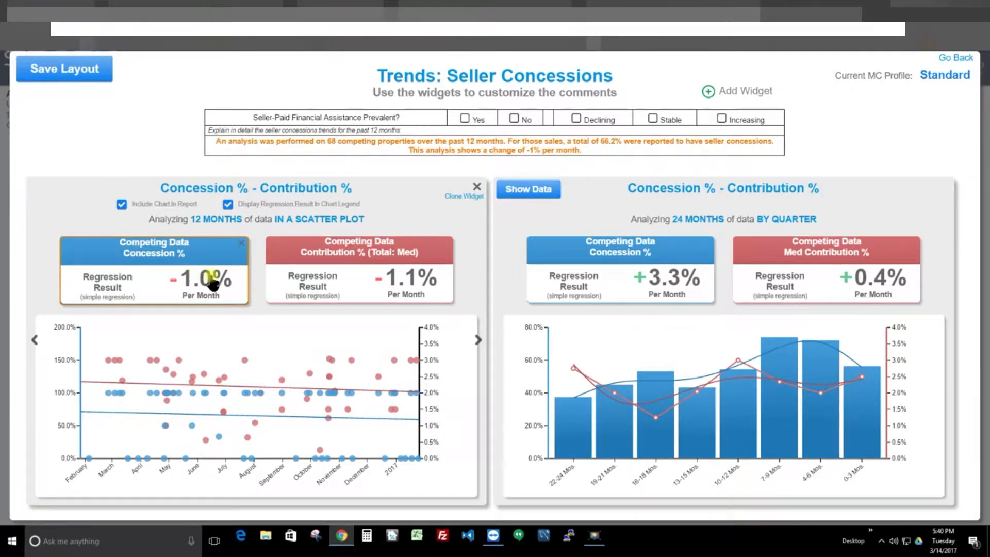
- Inspect the 12-month Concession % data settings through its comment sentence and return to the Seller Concessions widgets
{"action": "left_click", "coordinate": [495, 150]}
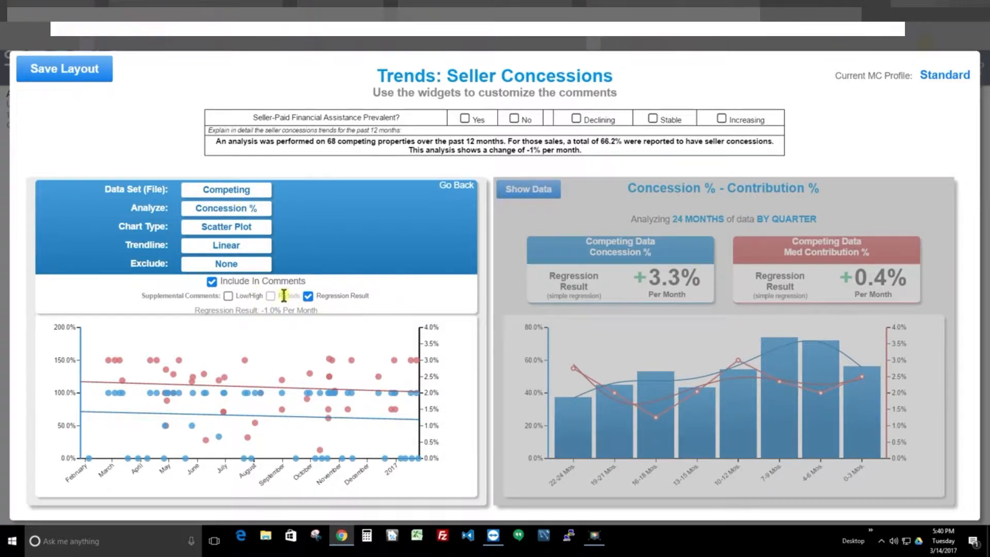
{"action": "left_click", "coordinate": [456, 187]}
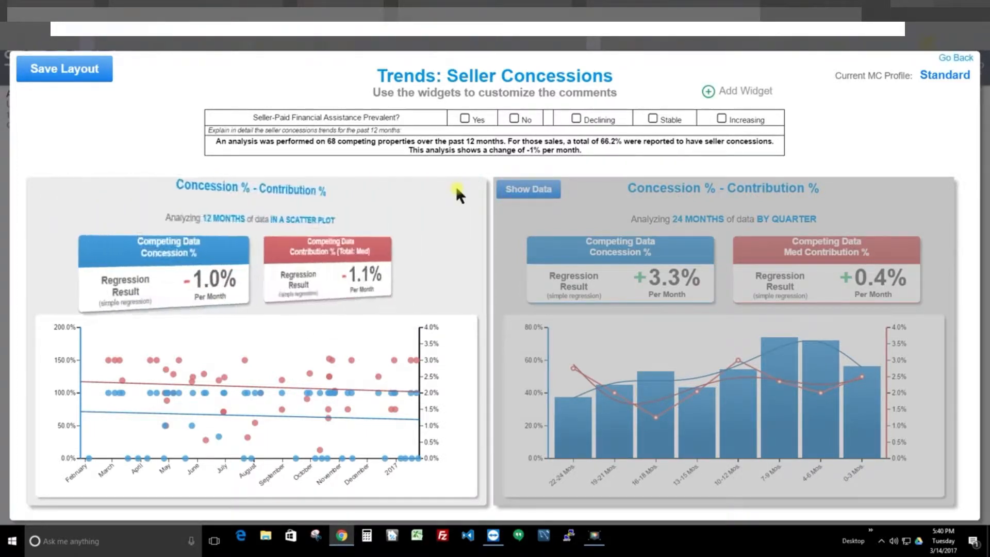
- Include the 24-month widget's Med Contribution % data in the seller concessions comments
{"action": "left_click", "coordinate": [798, 258]}
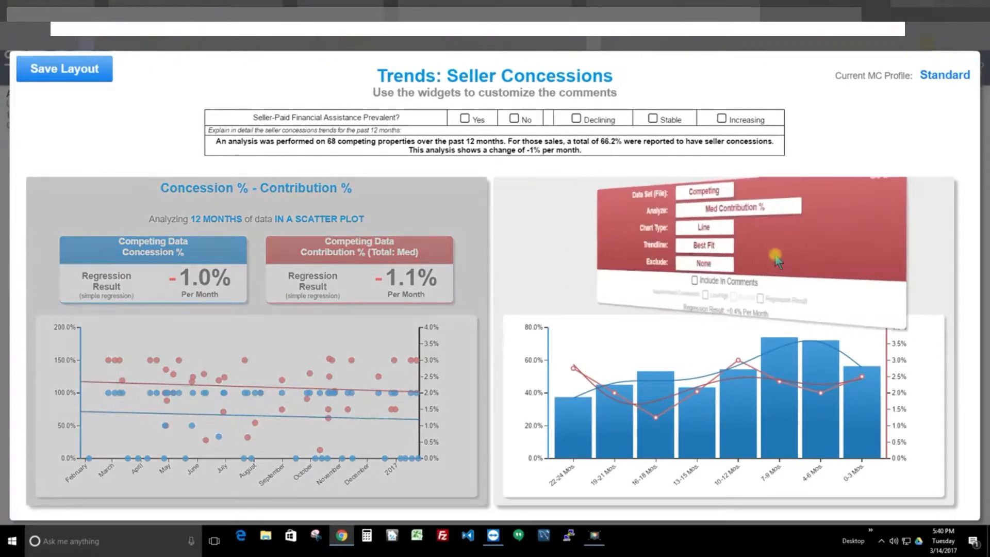
{"action": "left_click", "coordinate": [679, 281]}
{"action": "left_click", "coordinate": [923, 194]}
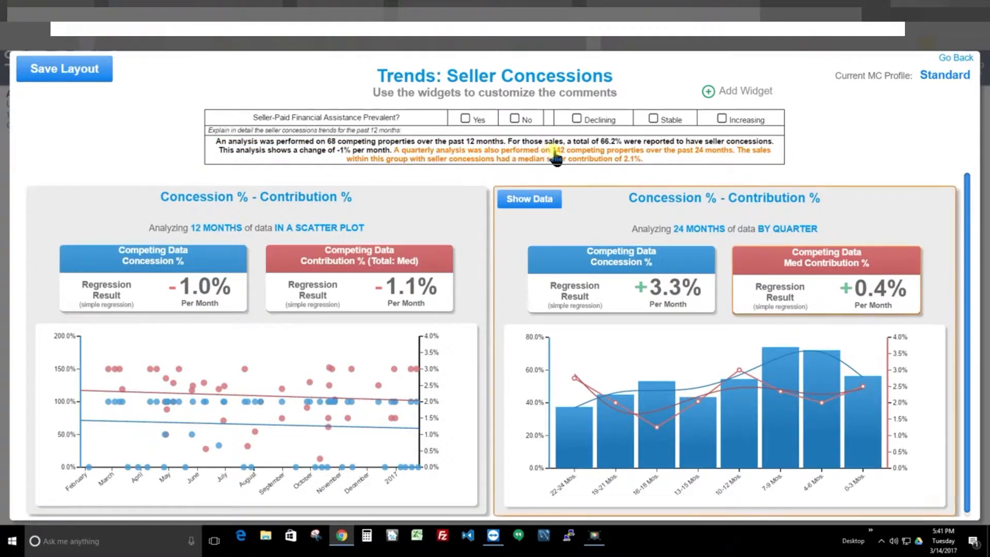
- Remove the 24-month Med Contribution % data from the comments, reaching its settings through its comment sentence
{"action": "left_click", "coordinate": [596, 160]}
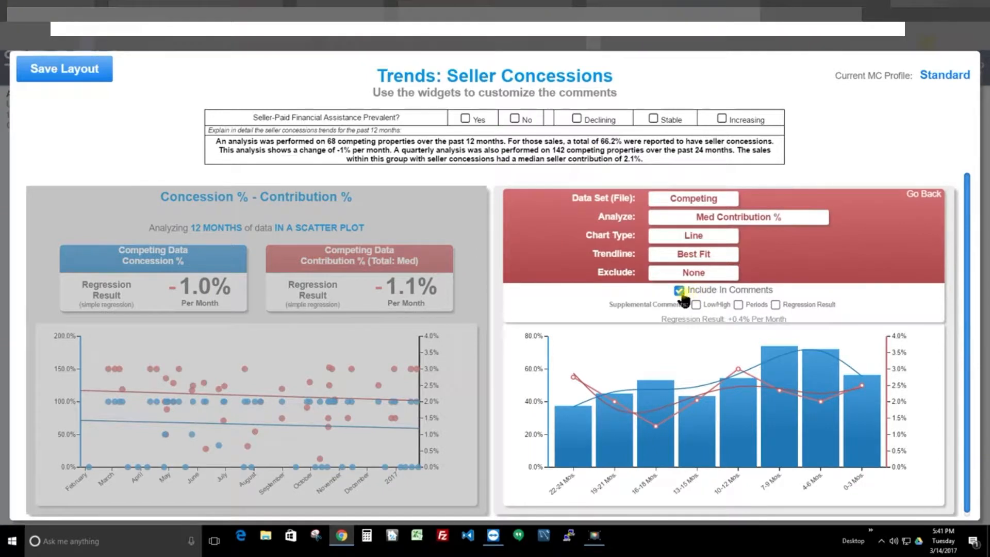
{"action": "left_click", "coordinate": [679, 281]}
{"action": "left_click", "coordinate": [923, 185]}
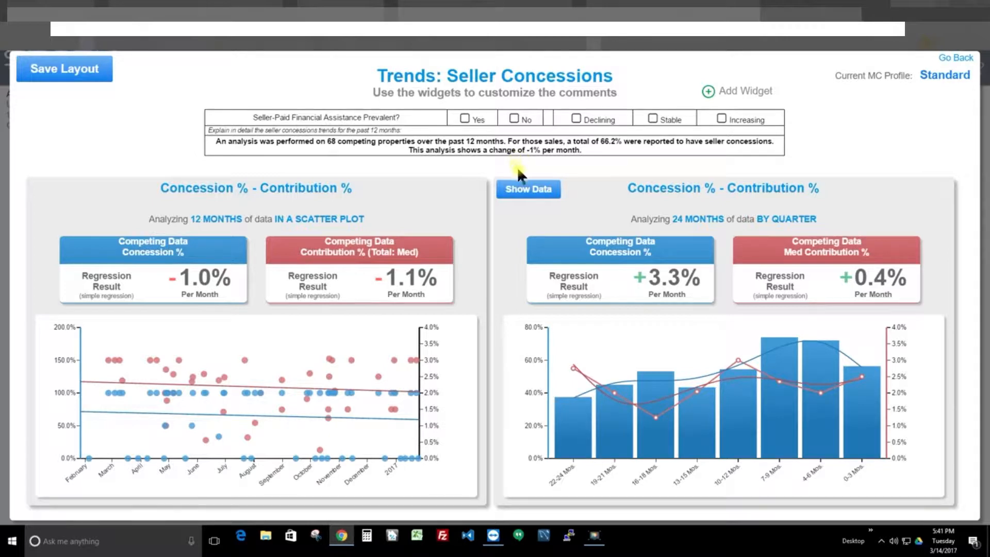
- Change the 12-month Concession % - Contribution % widget's data grouping to By Quarter
{"action": "mouse_move", "coordinate": [419, 192]}
{"action": "mouse_move", "coordinate": [364, 198]}
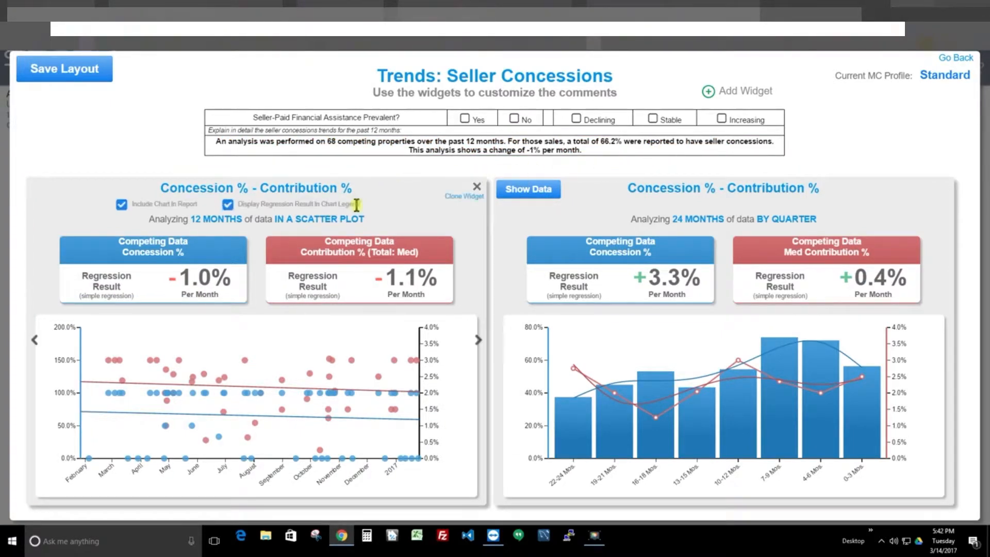
{"action": "left_click", "coordinate": [327, 224]}
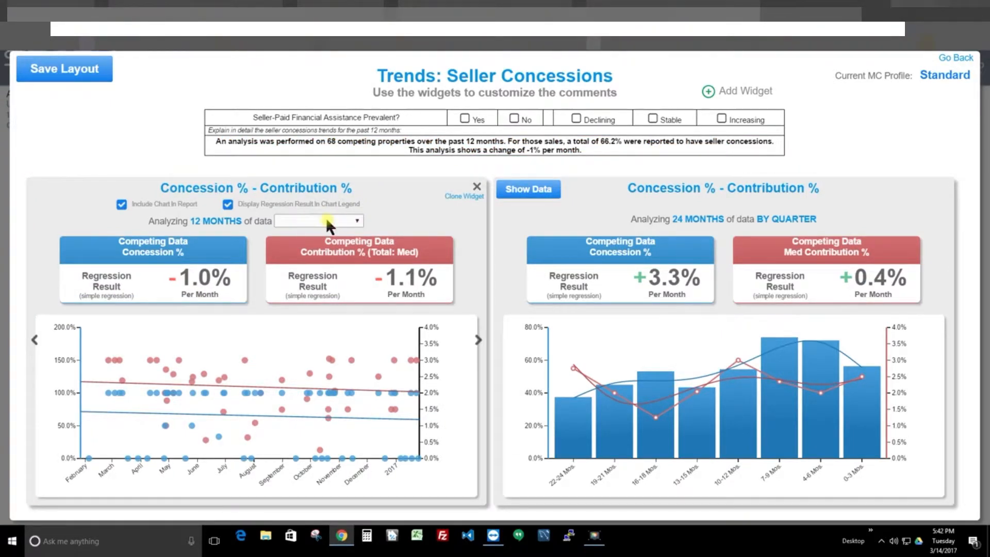
{"action": "left_click", "coordinate": [326, 219]}
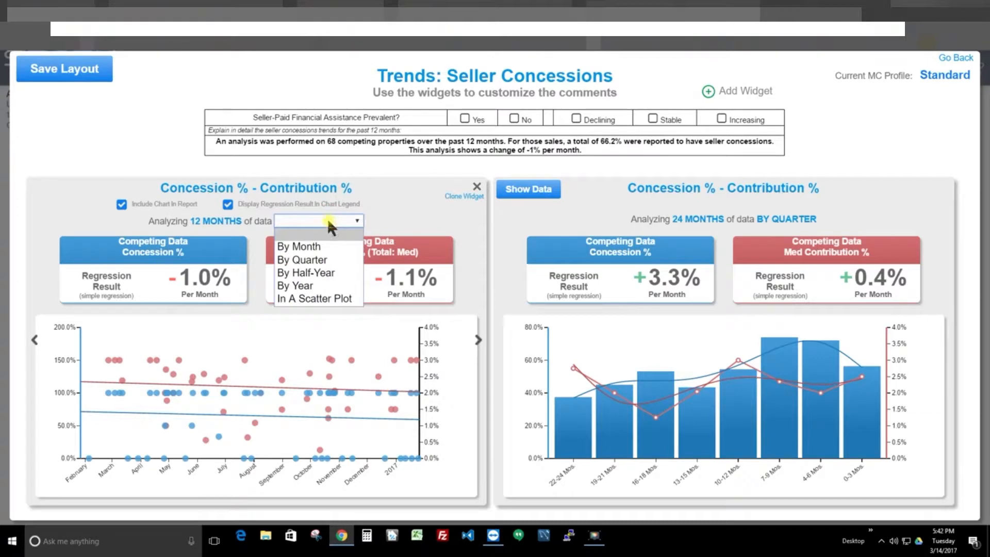
{"action": "left_click", "coordinate": [326, 262]}
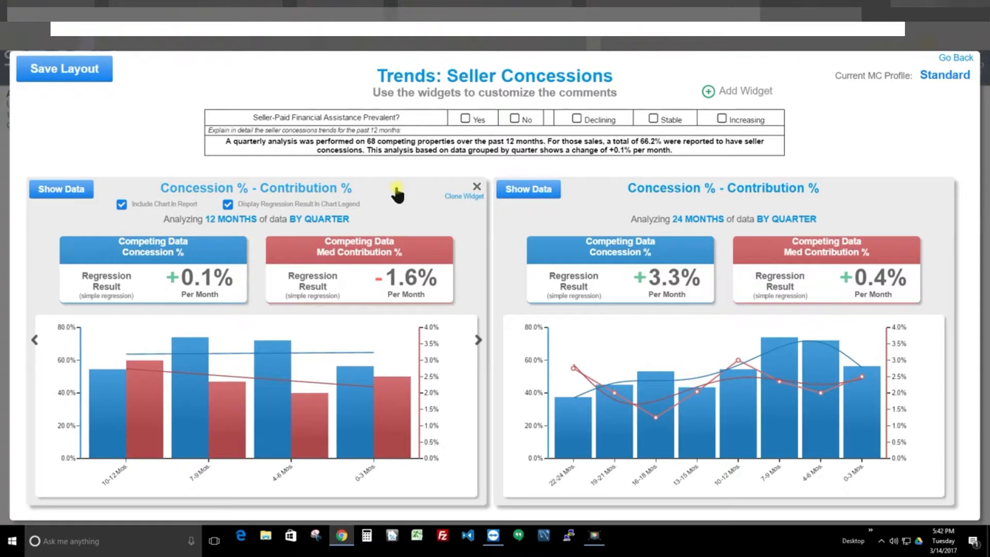
- Set the 12-month widget's Concession % data to analyze Med Contribution $ instead
{"action": "left_click", "coordinate": [402, 151]}
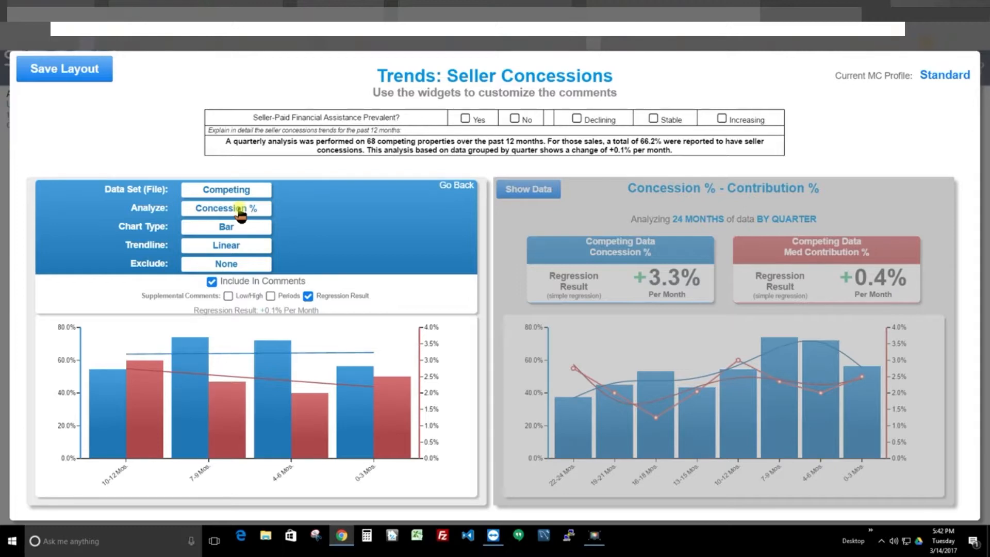
{"action": "left_click", "coordinate": [240, 210]}
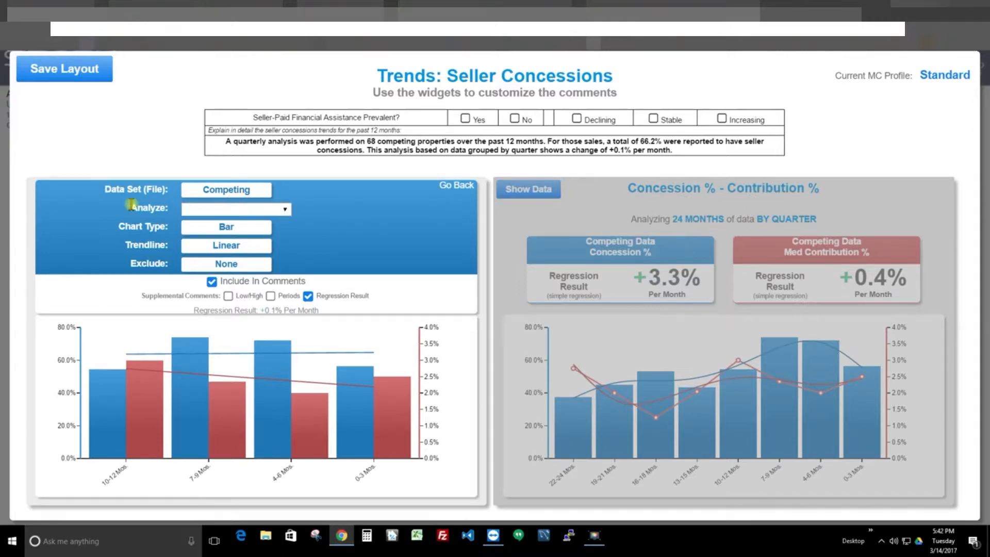
{"action": "left_click", "coordinate": [253, 209]}
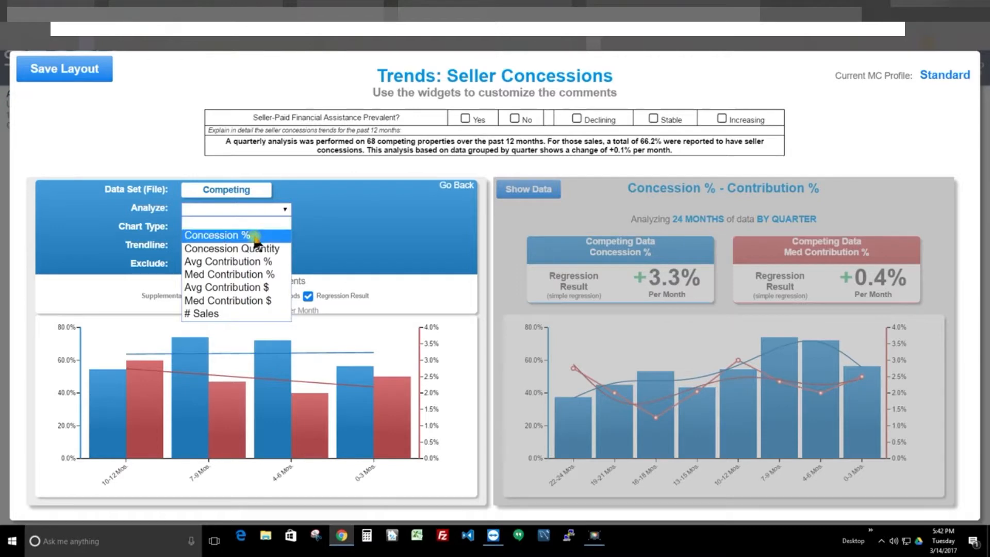
{"action": "left_click", "coordinate": [237, 299]}
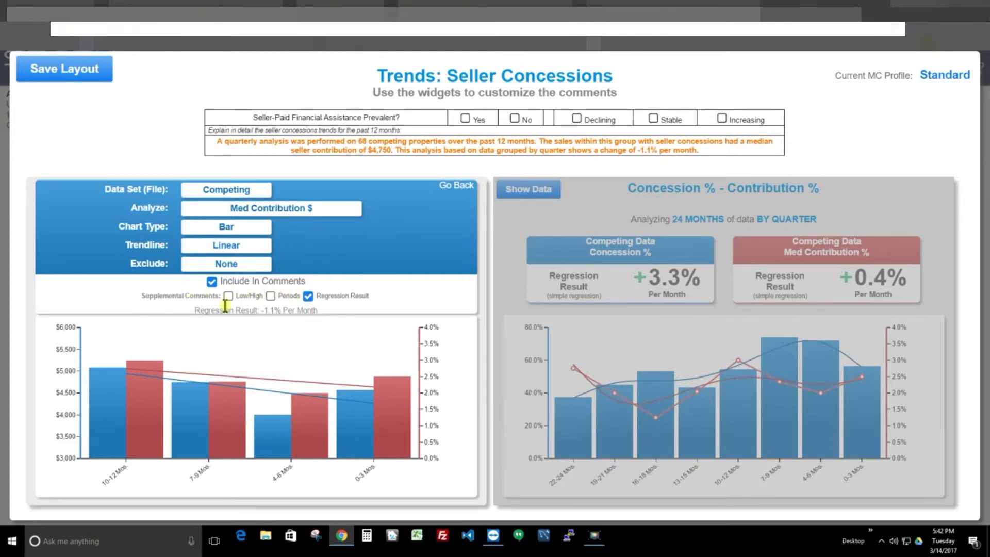
- Try the Low/High and Periods supplemental comments for Med Contribution $, and turn both off again
{"action": "left_click", "coordinate": [228, 296]}
{"action": "left_click", "coordinate": [271, 296]}
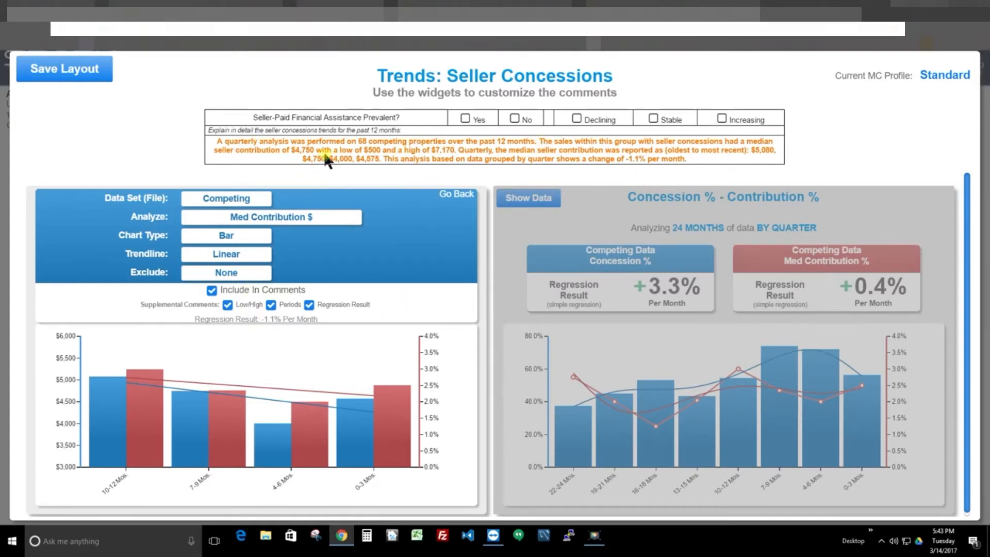
{"action": "left_click", "coordinate": [271, 305]}
{"action": "mouse_move", "coordinate": [119, 399]}
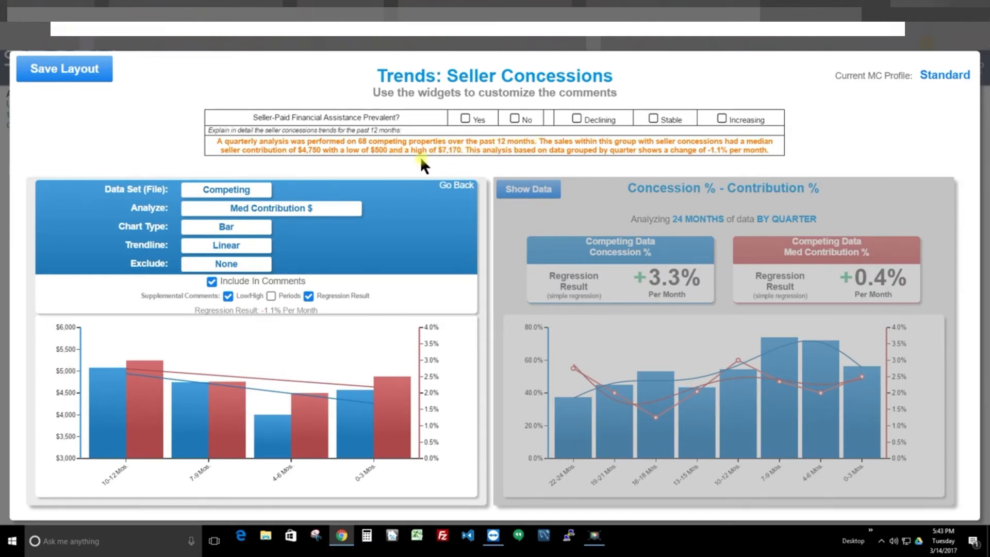
{"action": "left_click", "coordinate": [228, 297]}
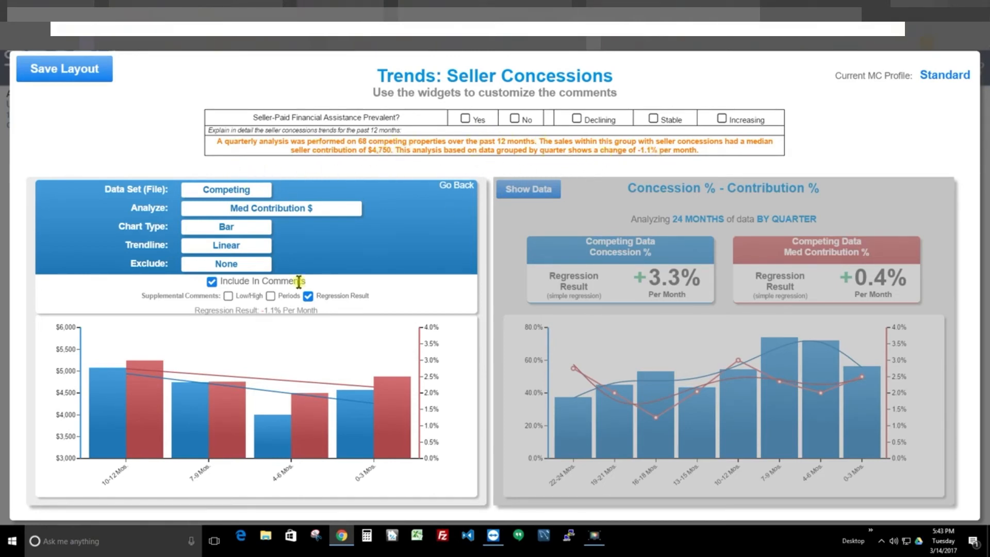
- Turn the Regression Result supplemental comment off and back on, and close the Med Contribution $ settings
{"action": "left_click", "coordinate": [308, 296]}
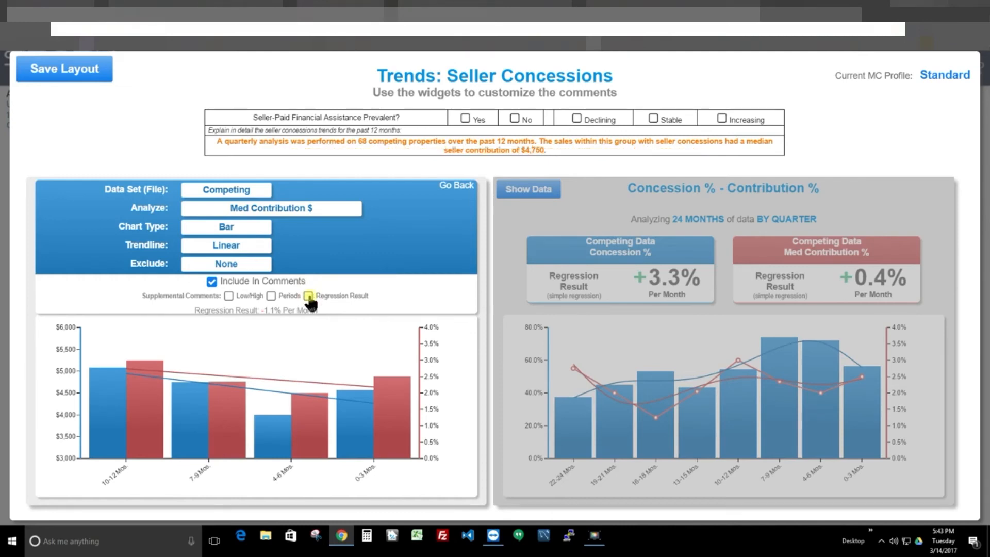
{"action": "left_click", "coordinate": [309, 297]}
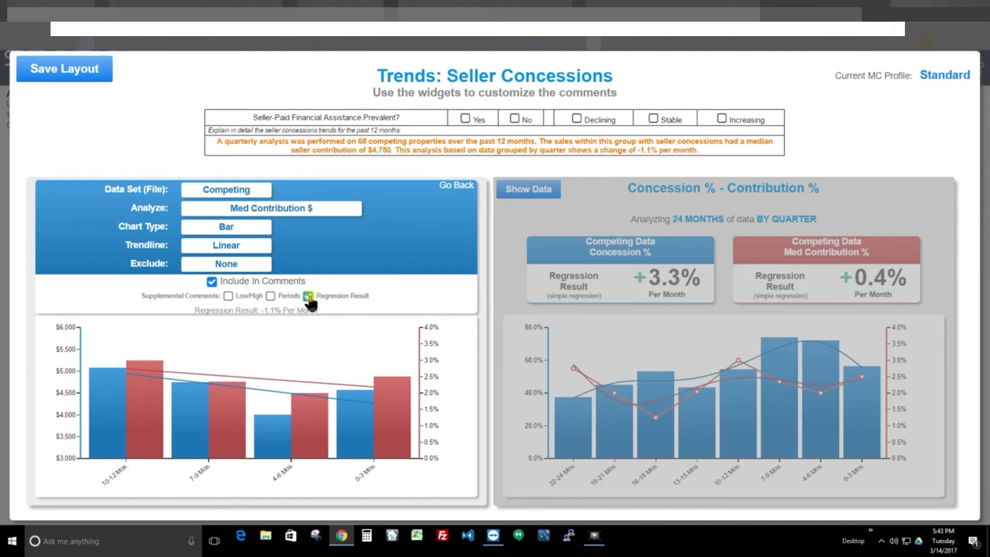
{"action": "left_click", "coordinate": [457, 188]}
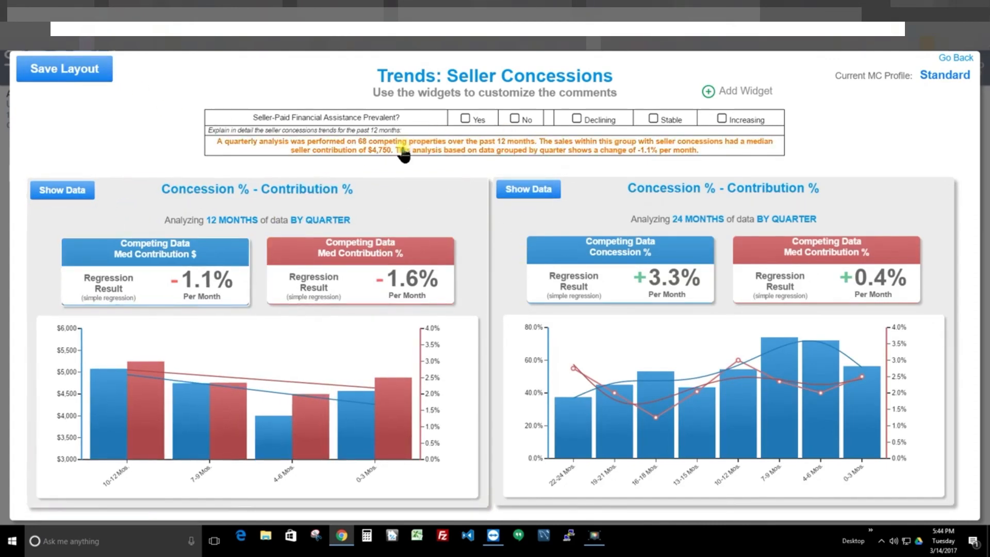
{"action": "mouse_move", "coordinate": [442, 192]}
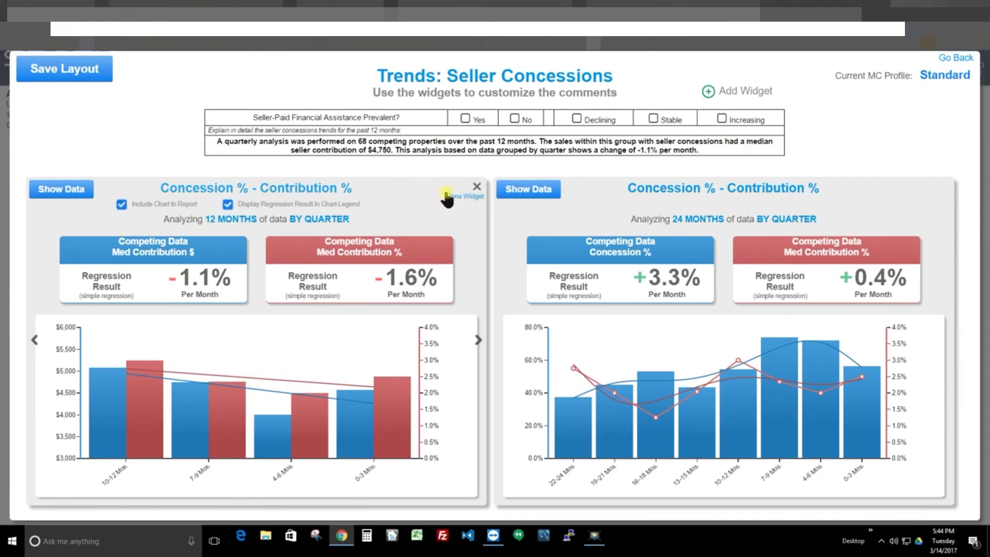